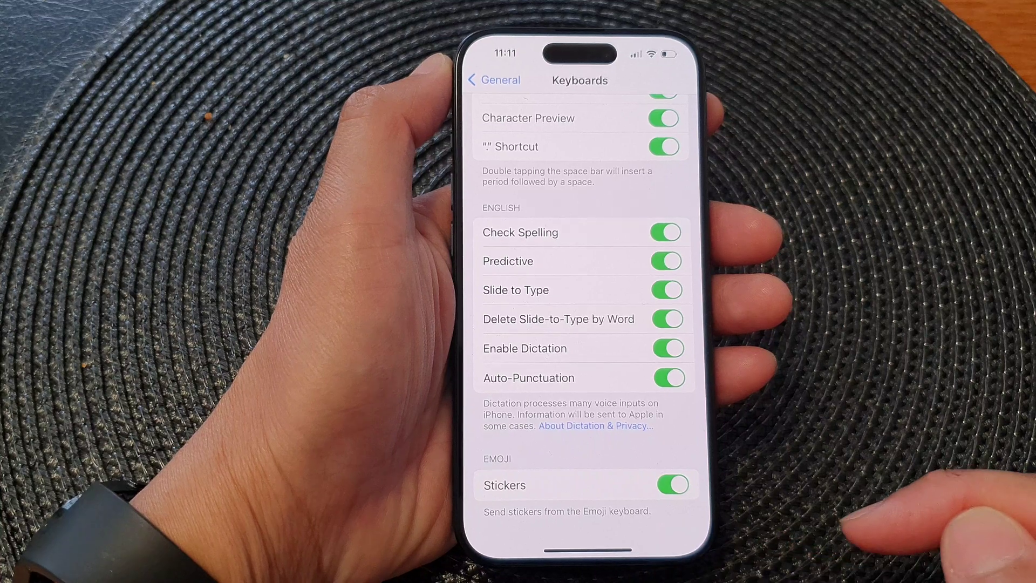
# Leave Settings for the Notes note and start a new line below its text.
pyautogui.moveTo(468, 291); pyautogui.dragTo(615, 291)
pyautogui.moveTo(583, 554); pyautogui.dragTo(583, 365)
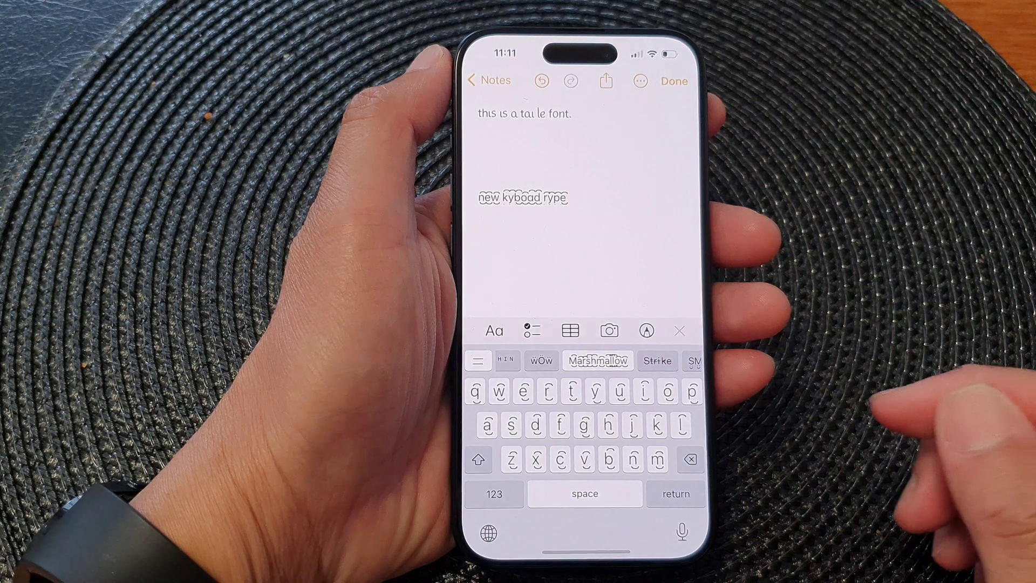
pyautogui.click(676, 494)
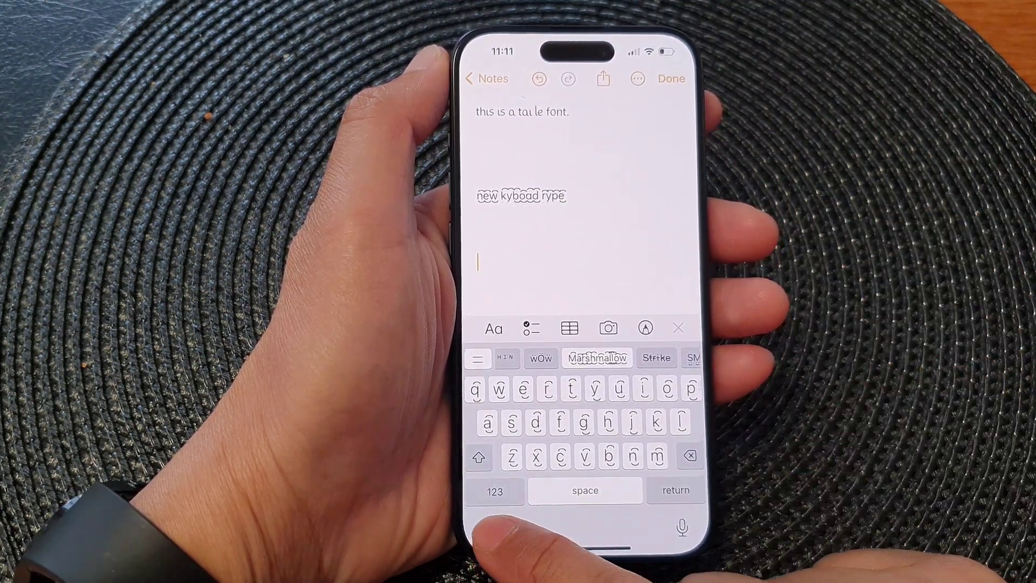
# Add a row of emoji from the emoji keyboard, then bring up the empty Stickers panel.
pyautogui.click(538, 486)
pyautogui.click(676, 498)
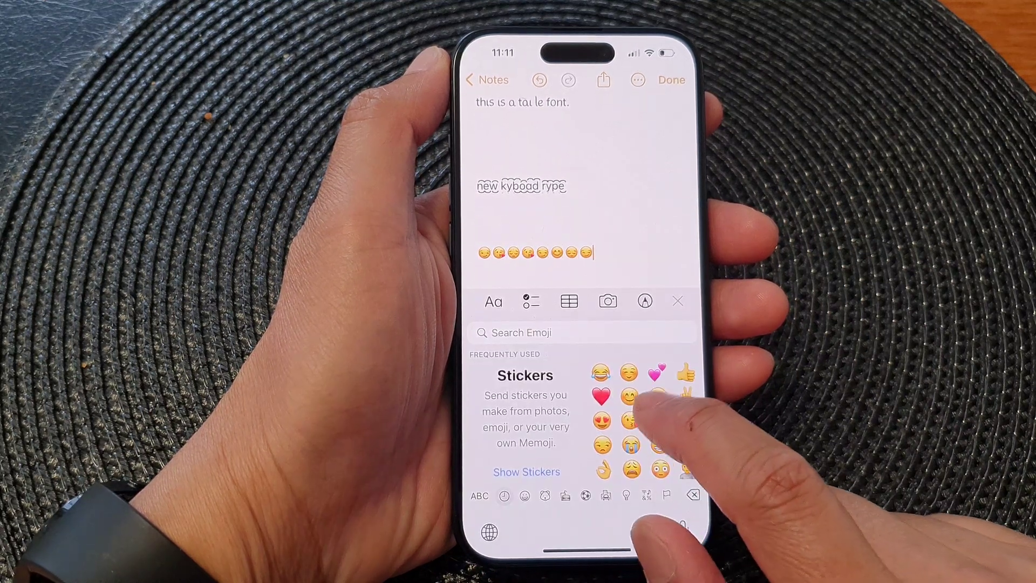
pyautogui.click(659, 395)
pyautogui.click(530, 471)
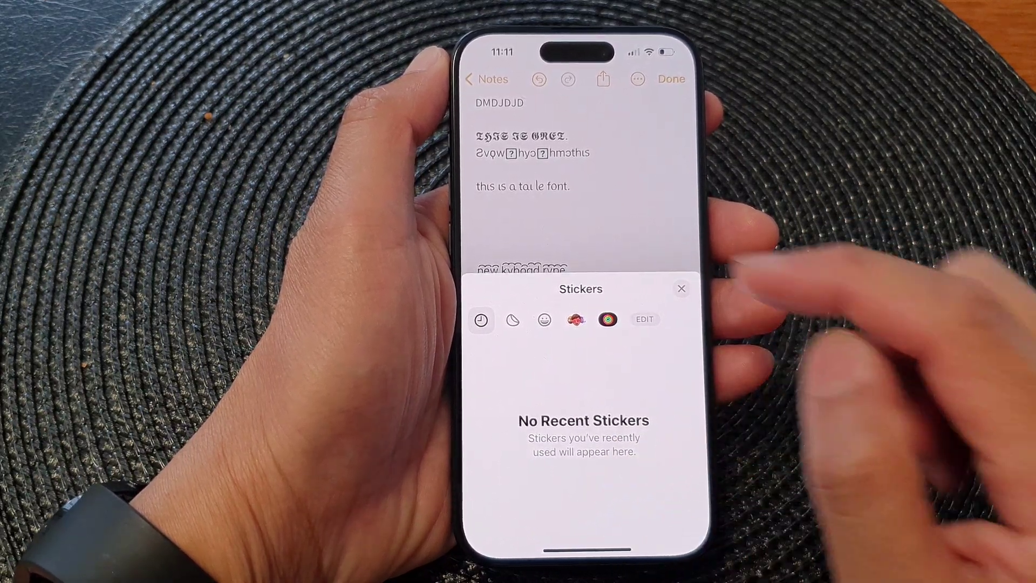
# Make a sticker from the purple-lit keyboard photo and insert it below the emoji row.
pyautogui.click(512, 320)
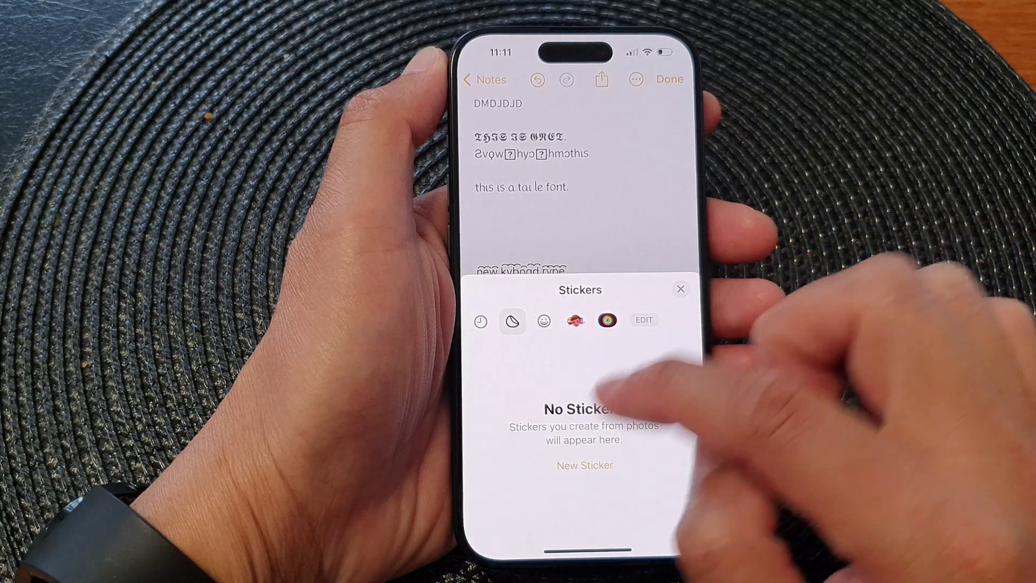
pyautogui.click(586, 465)
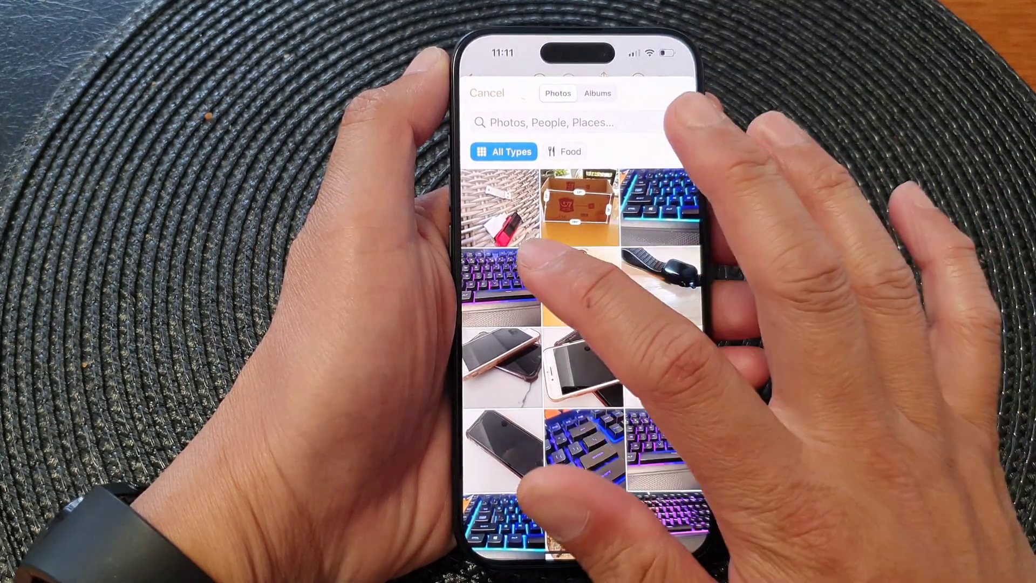
pyautogui.click(499, 287)
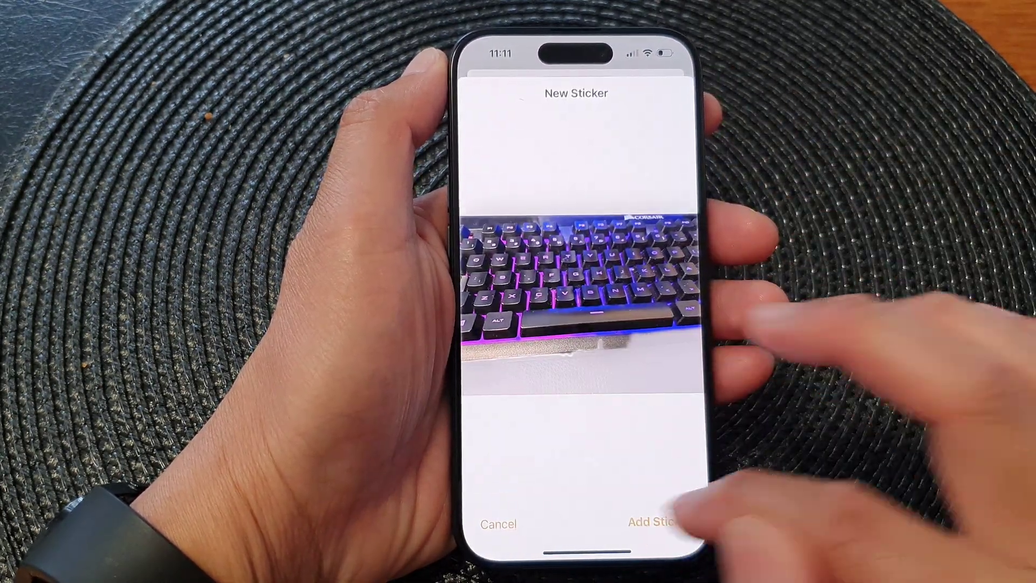
pyautogui.click(640, 523)
pyautogui.click(582, 379)
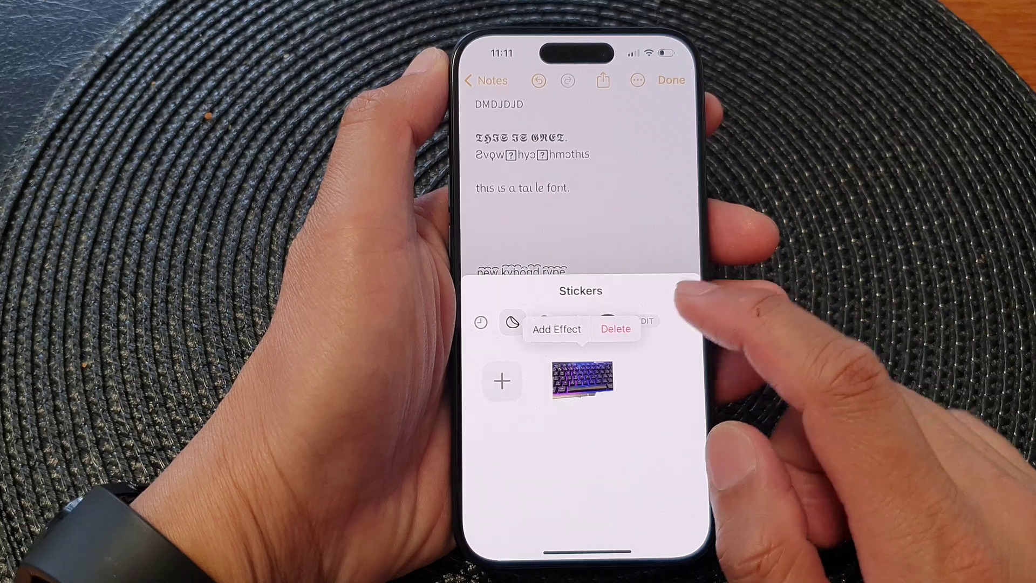
pyautogui.click(582, 380)
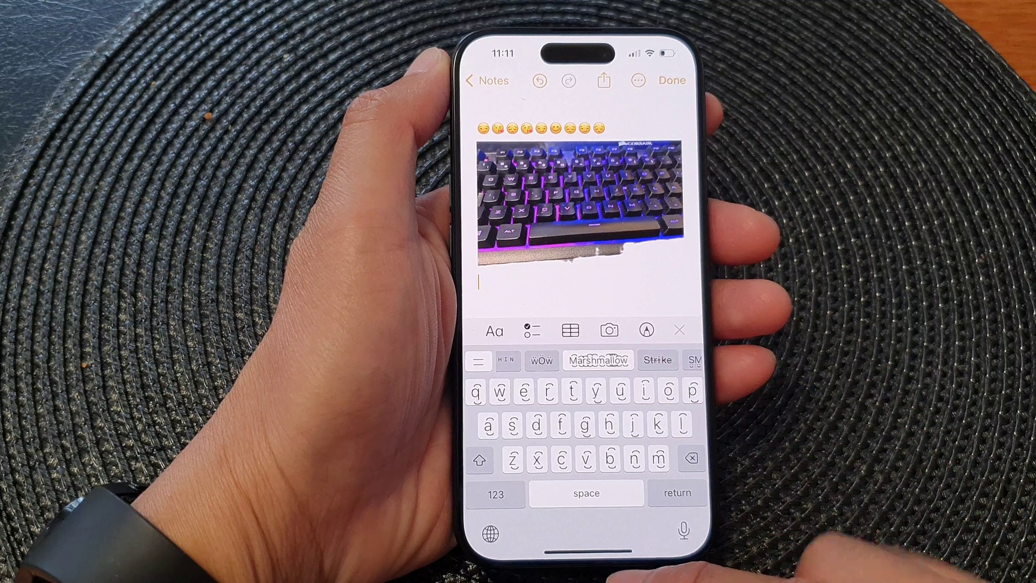
# Swipe Notes closed, leaving the sticker note saved and the home screen showing.
pyautogui.moveTo(587, 554); pyautogui.dragTo(587, 389)
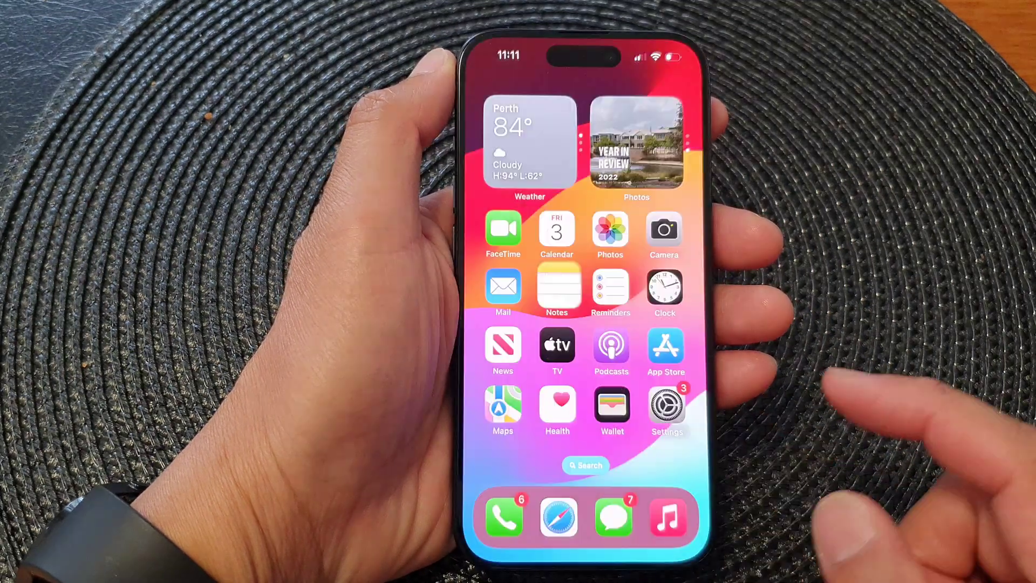